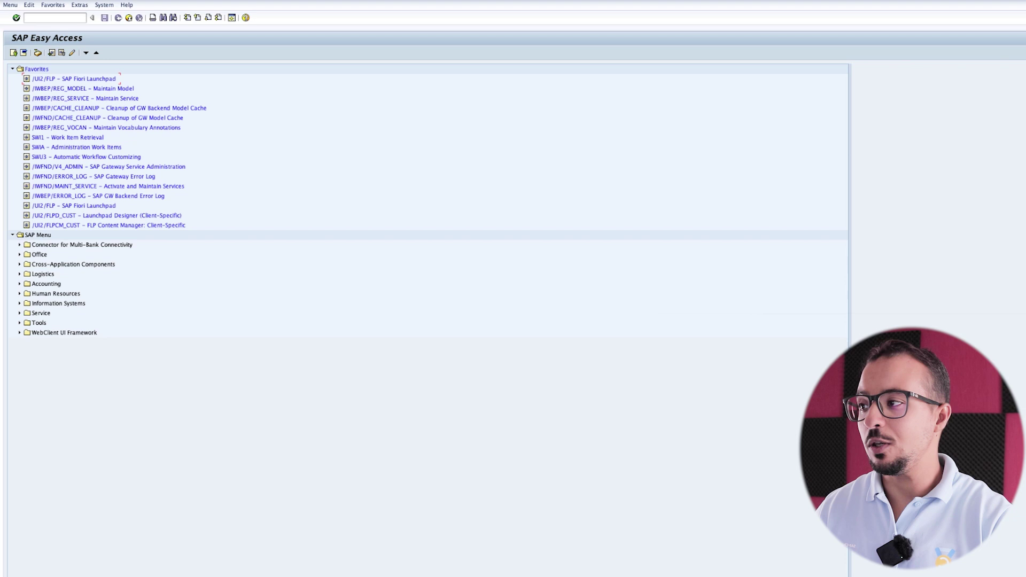
Open the own data of the user profile and show its default settings.
key(alt+y)
key(Down)
key(Down)
key(Down)
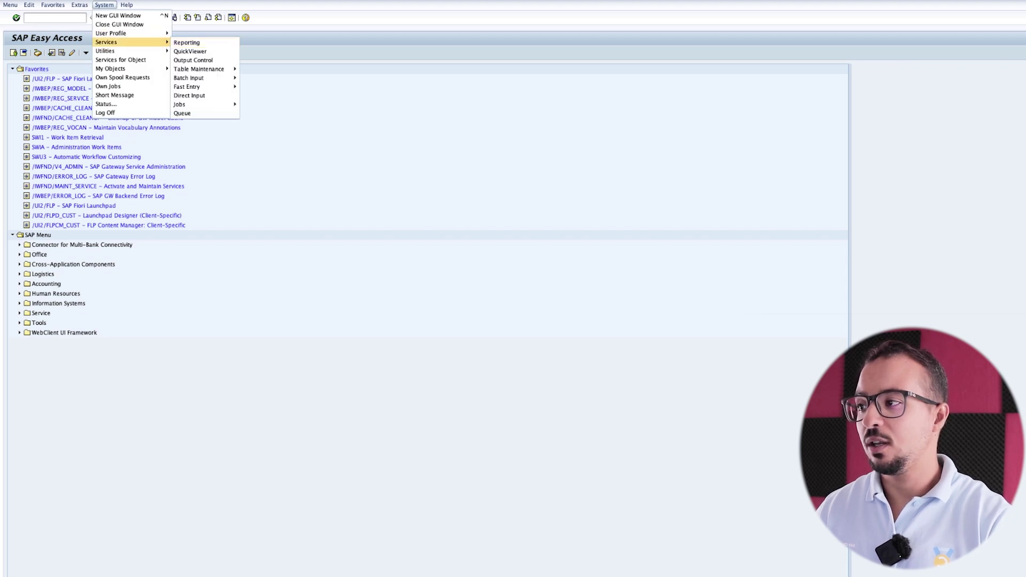
key(Up)
key(Right)
key(Return)
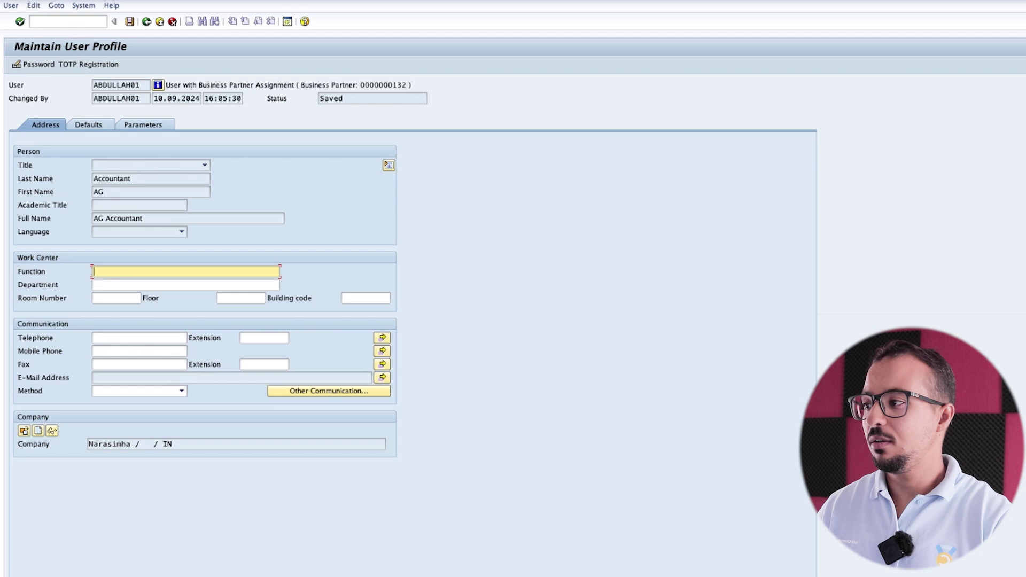
click(88, 125)
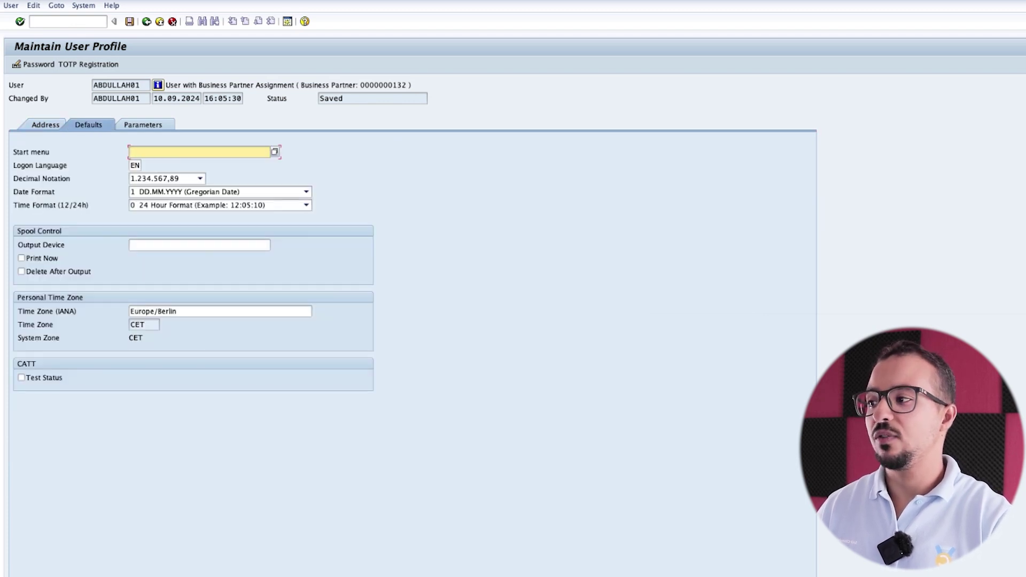
Set the decimal notation in the user defaults to X 1,234,567.89.
click(165, 179)
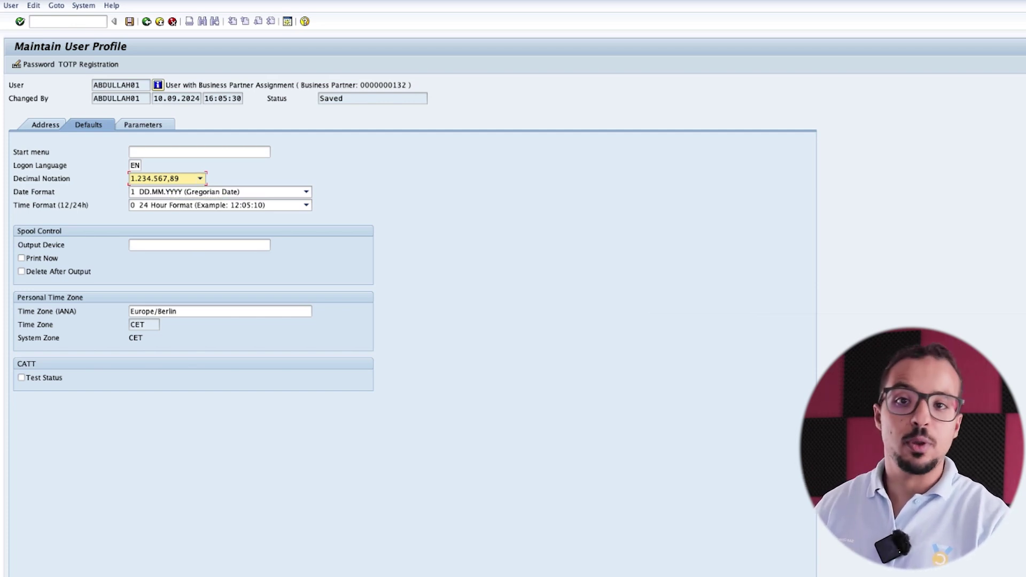
click(199, 179)
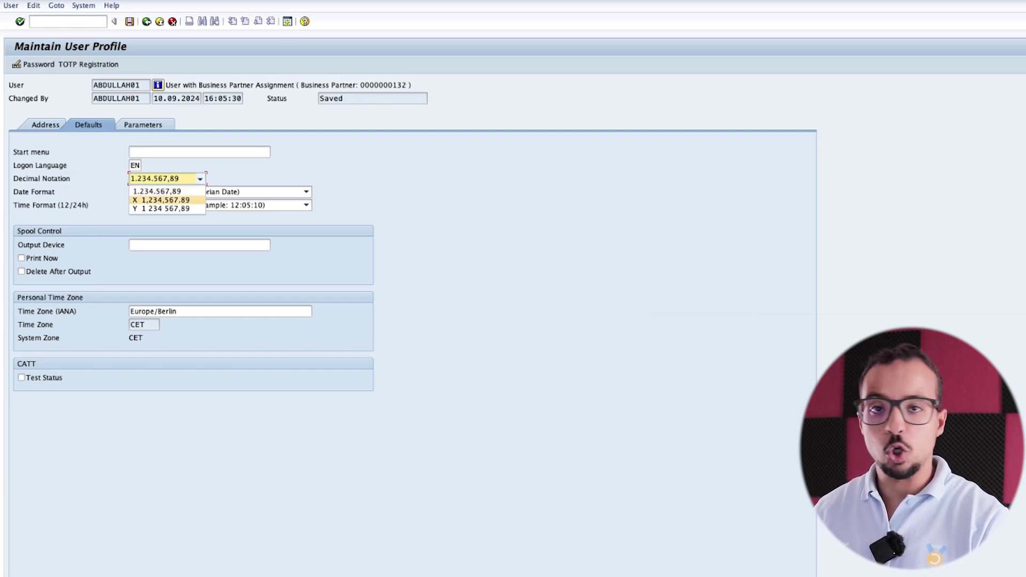
click(165, 200)
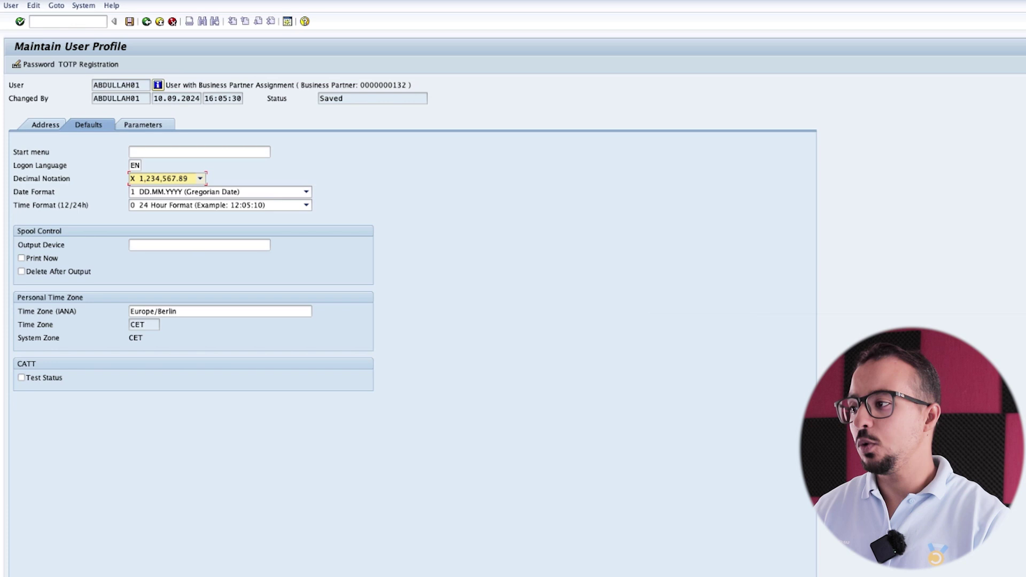
click(200, 178)
click(166, 199)
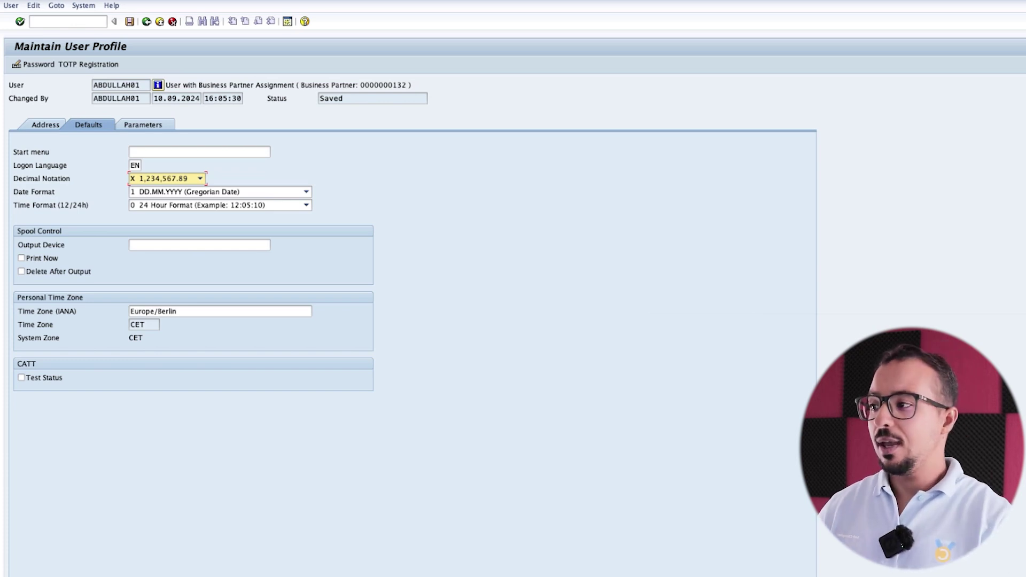
Choose date format DD.MM.YYYY (Gregorian Date) and the 24 Hour Format for time, and save the user profile.
click(306, 192)
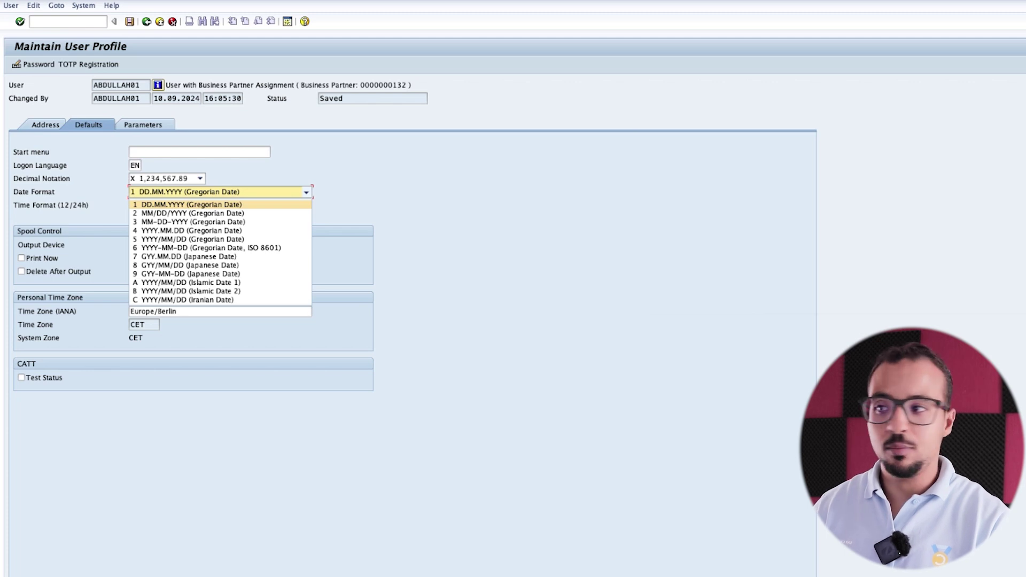
key(Return)
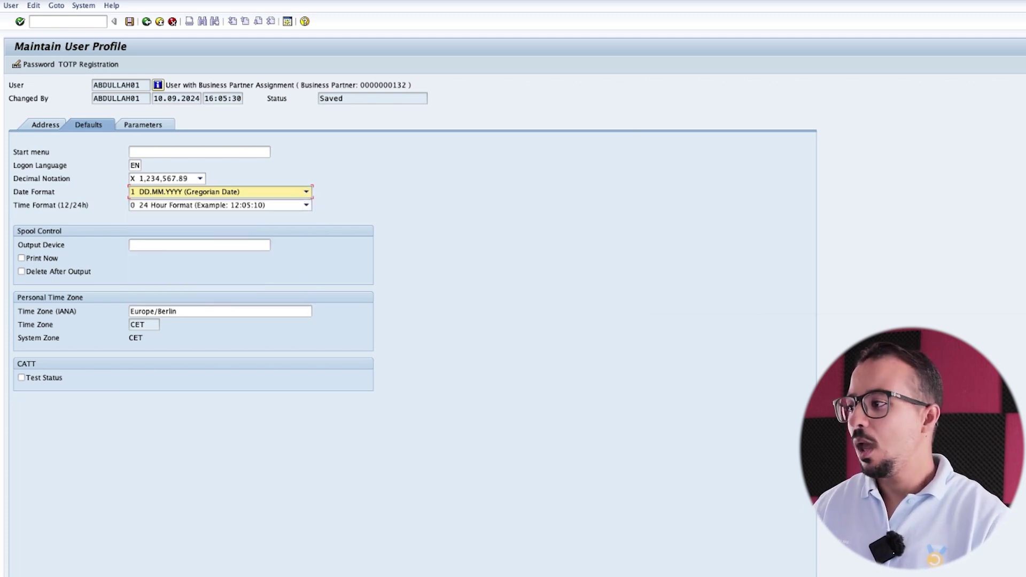
click(306, 205)
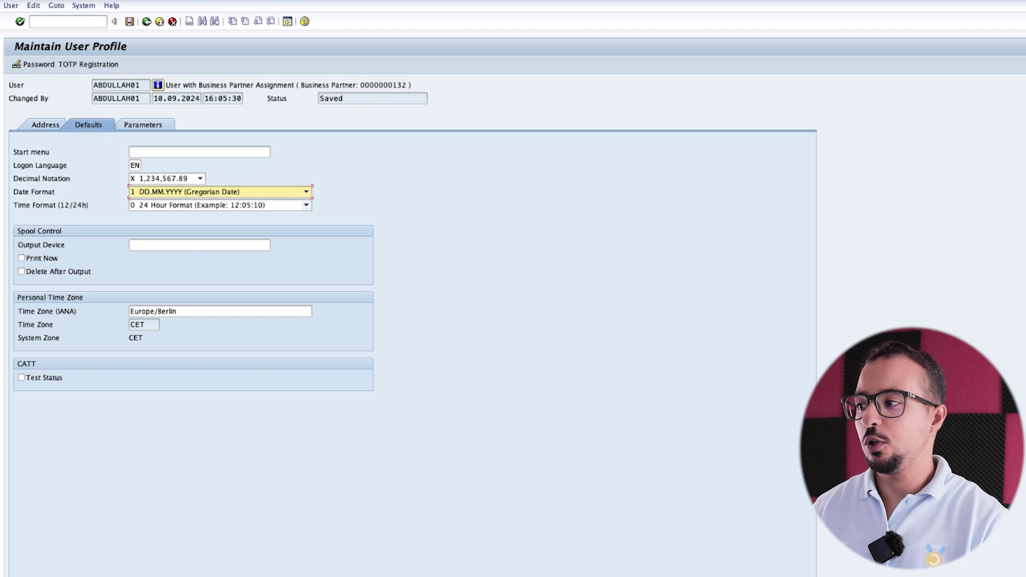
key(Down)
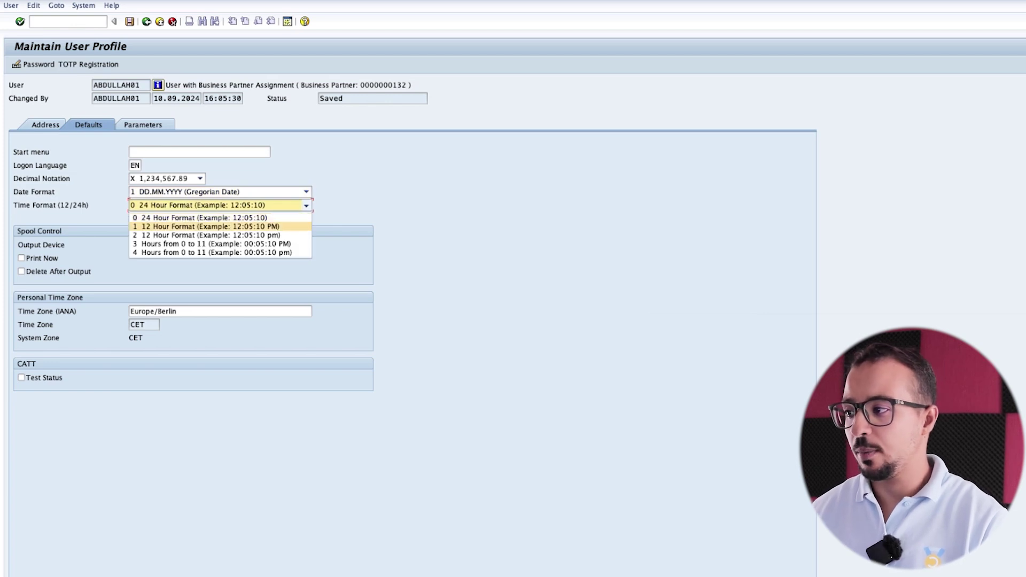
key(Up)
key(Down)
key(Up)
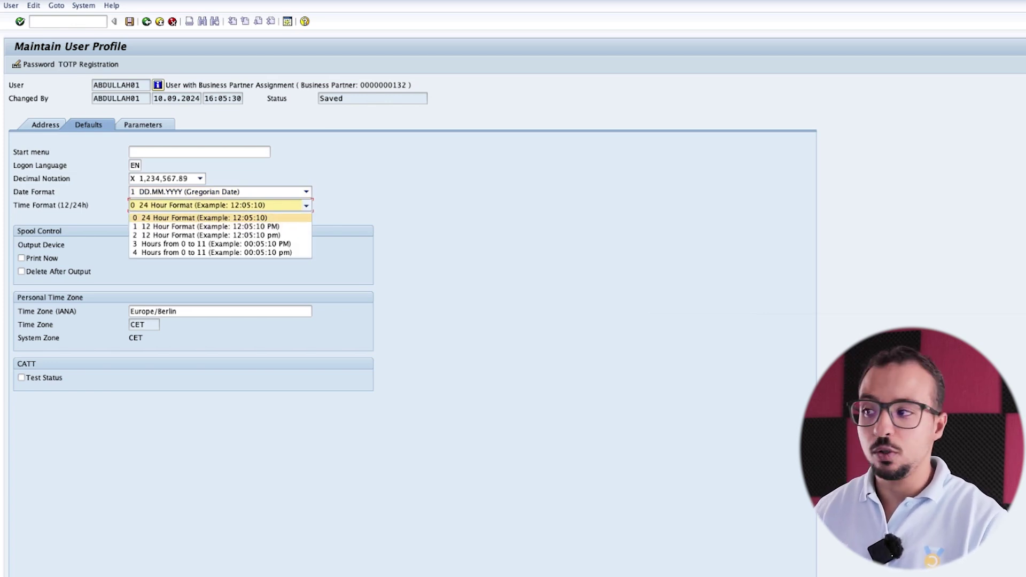
key(Return)
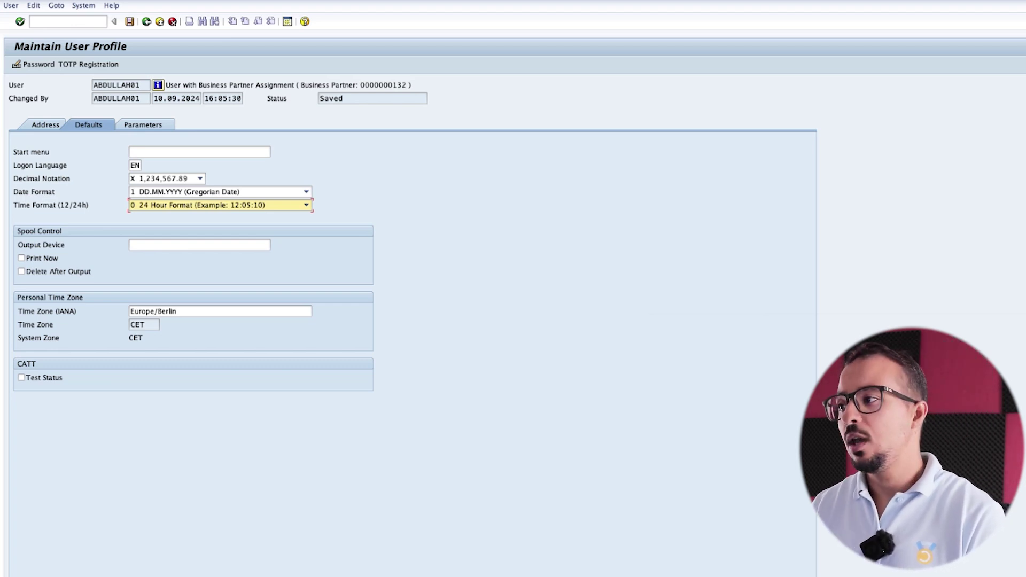
key(ctrl+s)
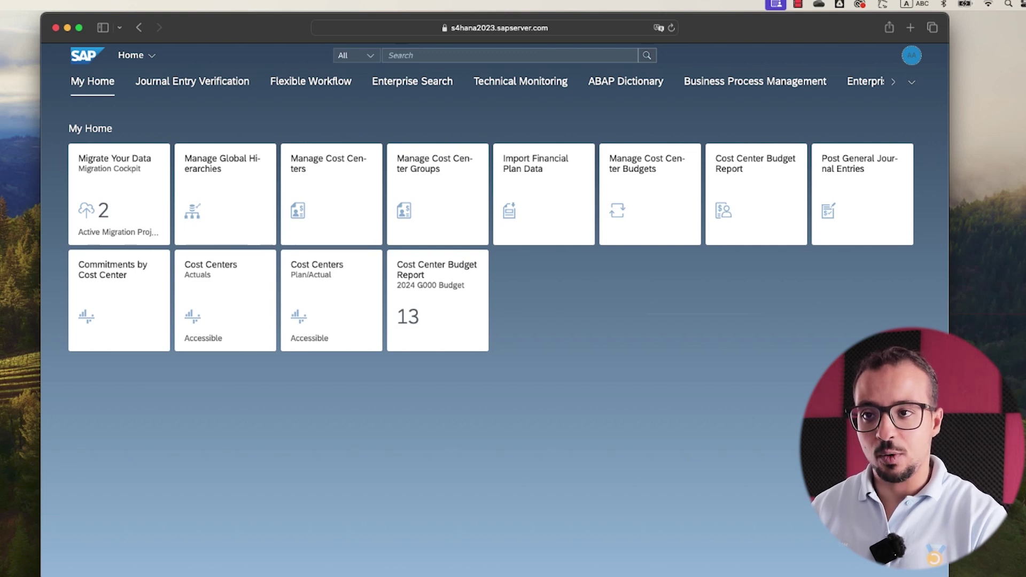
In the SAP Fiori launchpad's Language & Region settings, set the decimal format to 1 234 567,89 and save.
click(911, 55)
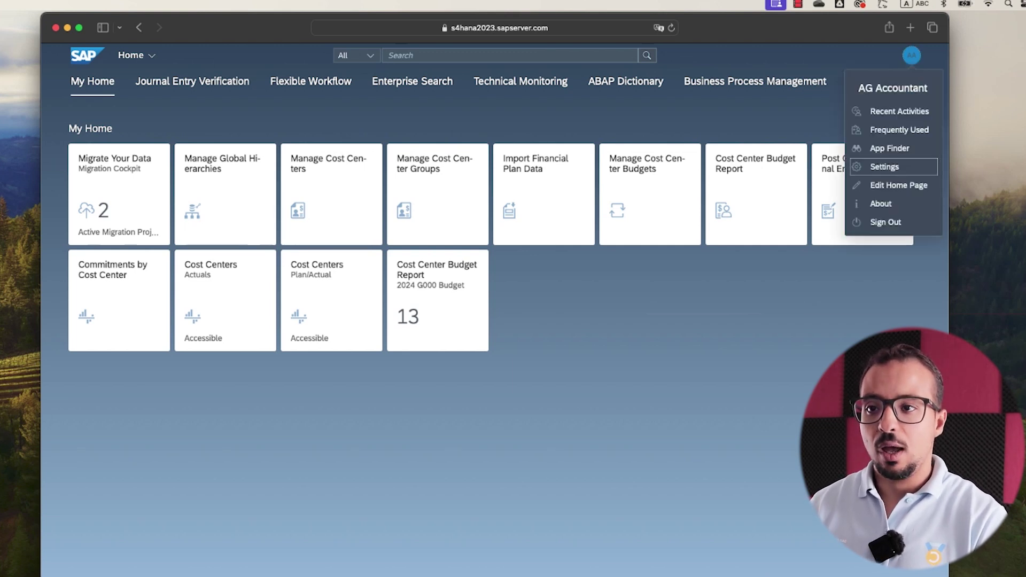
click(887, 167)
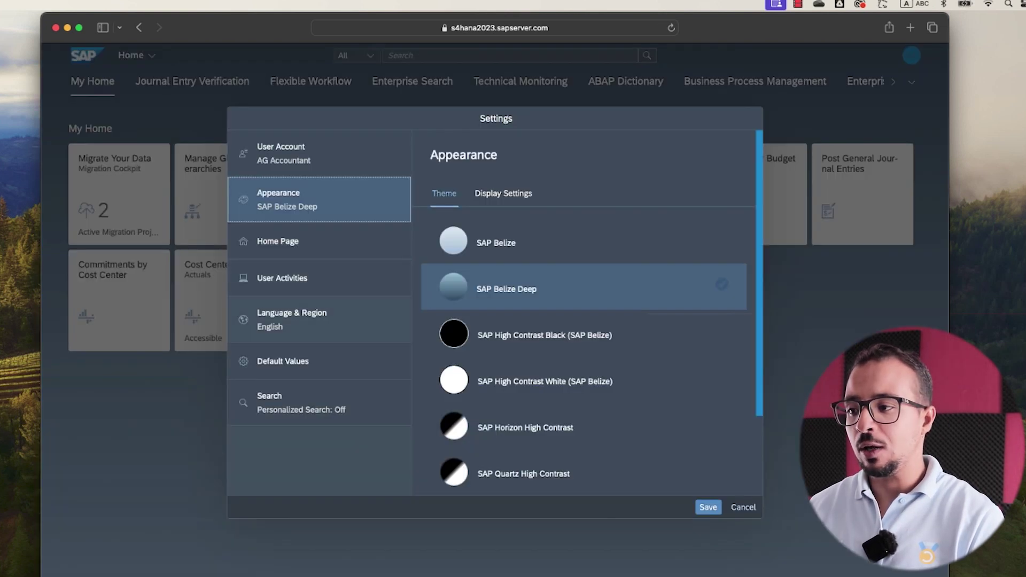
click(291, 319)
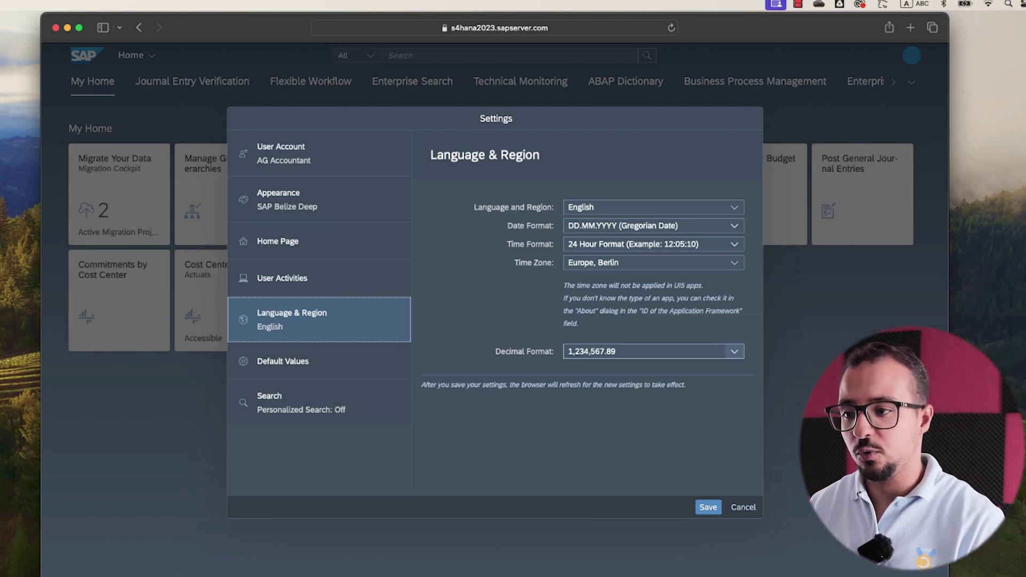
click(734, 351)
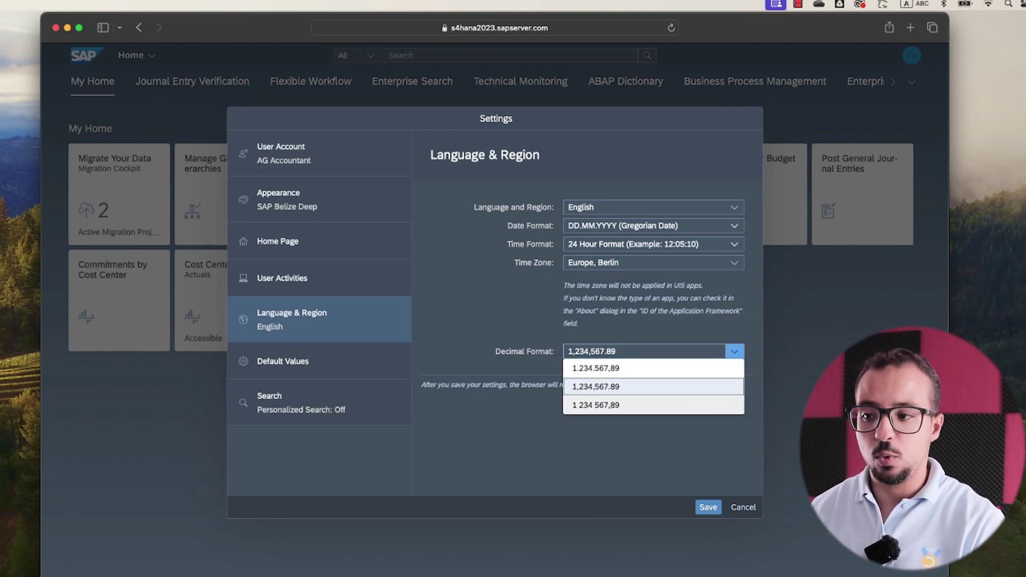
click(595, 368)
click(708, 507)
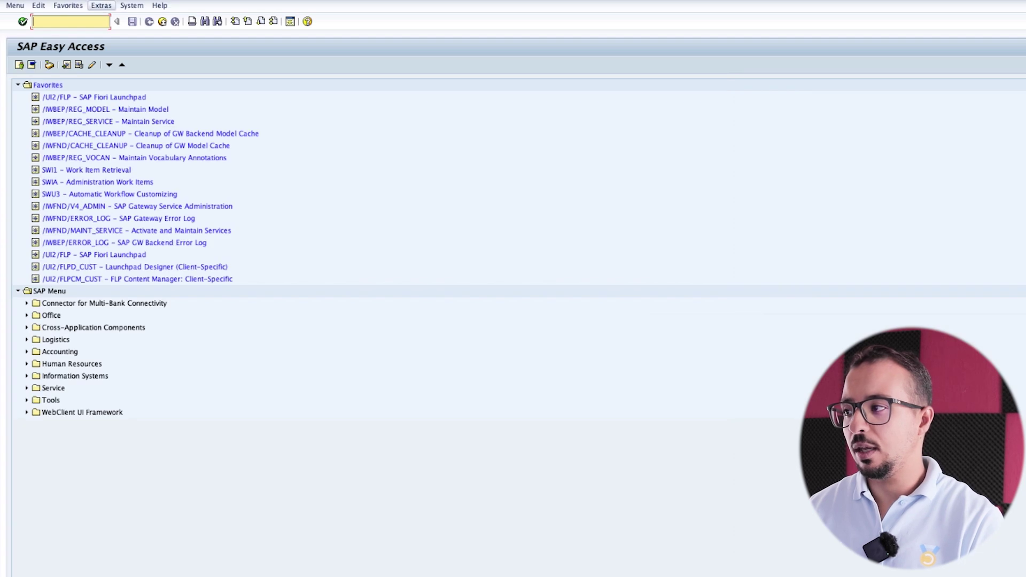
Back in SAP GUI, reopen the own user profile data and check the decimal notation in its defaults.
click(131, 6)
mouse_move(140, 41)
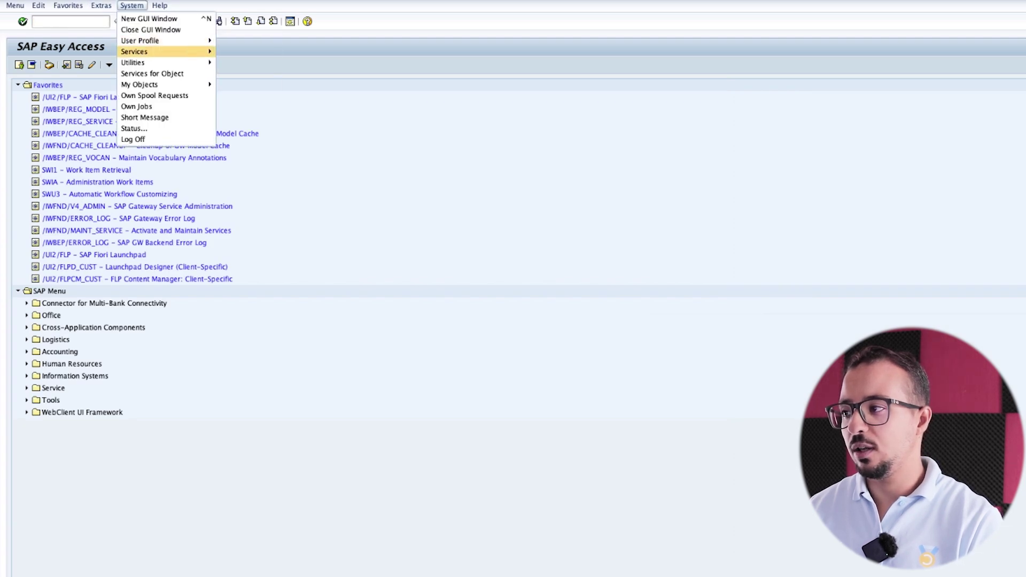
click(234, 74)
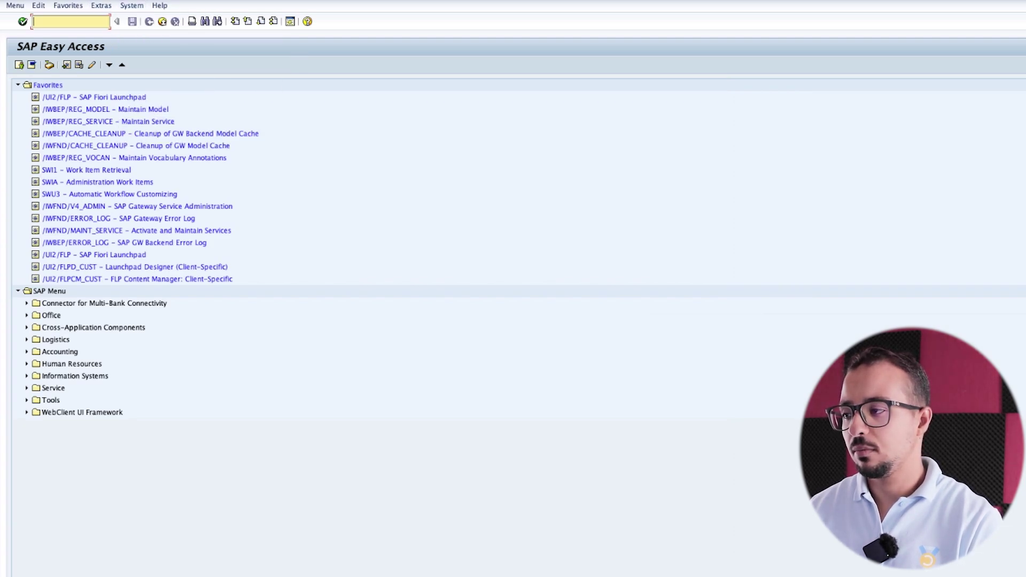
click(90, 124)
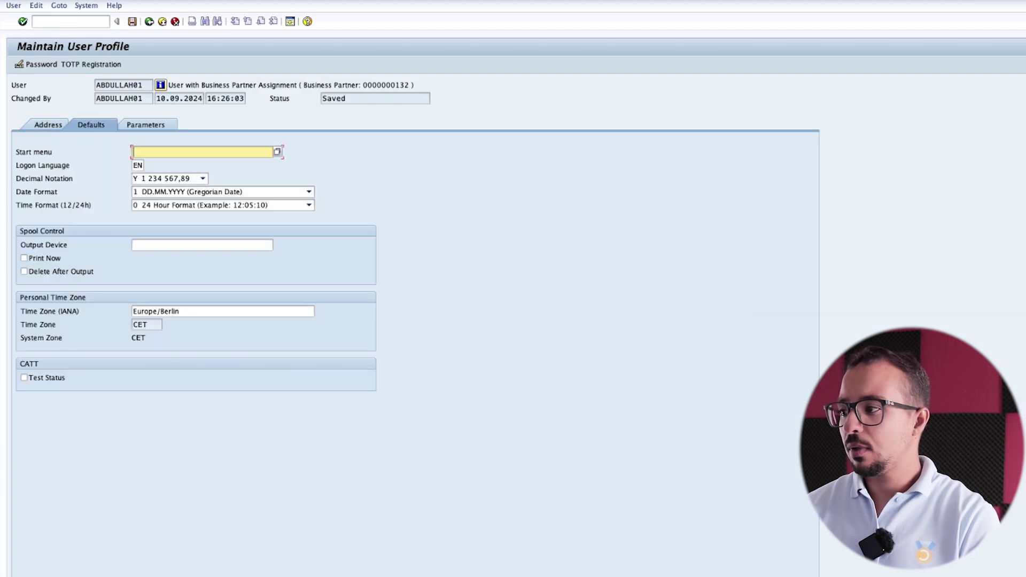